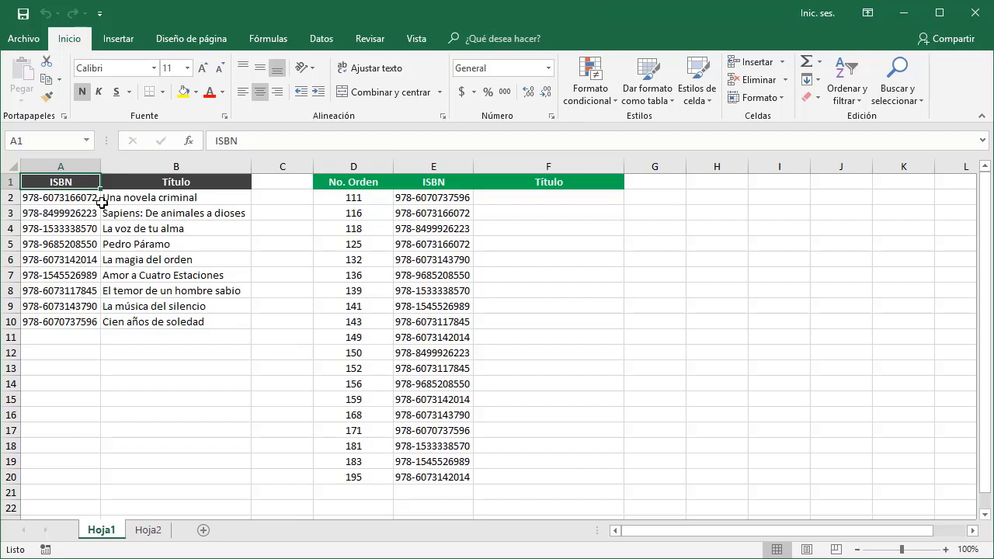
left_click(122, 184)
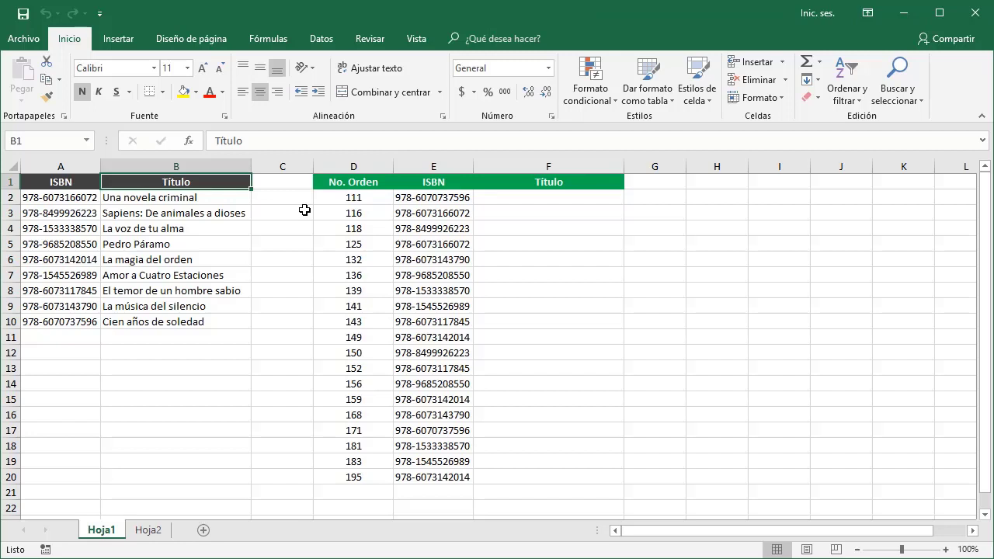
left_click(371, 180)
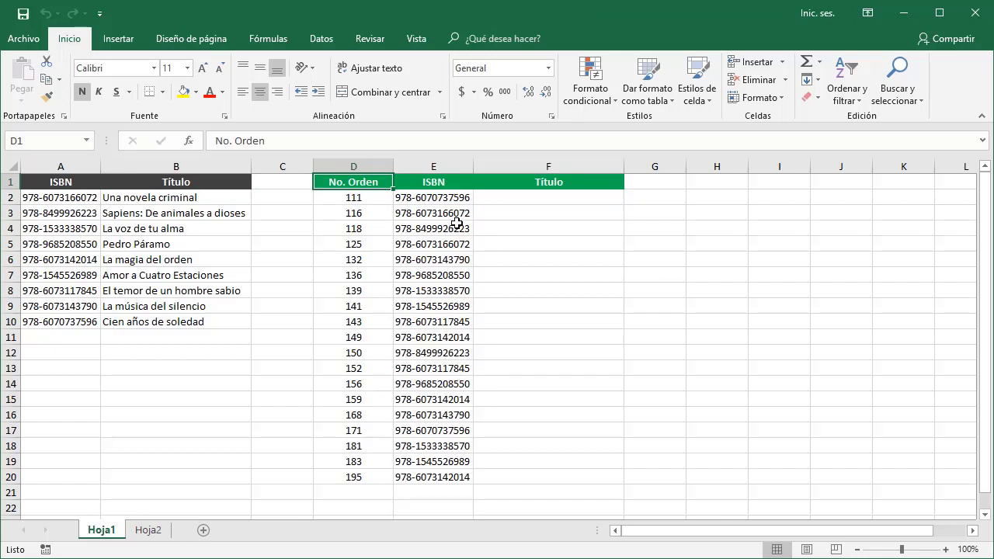
left_click(464, 183)
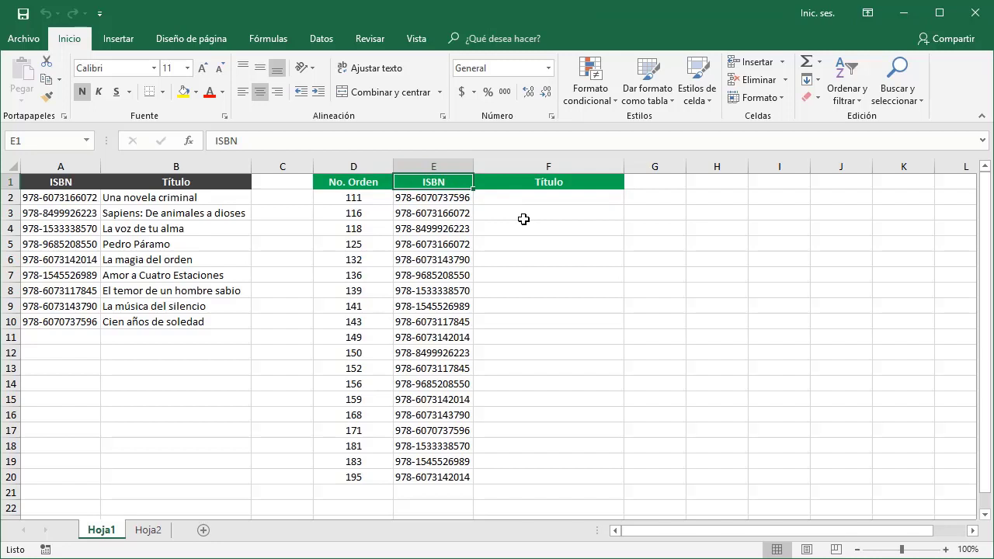
left_click(515, 186)
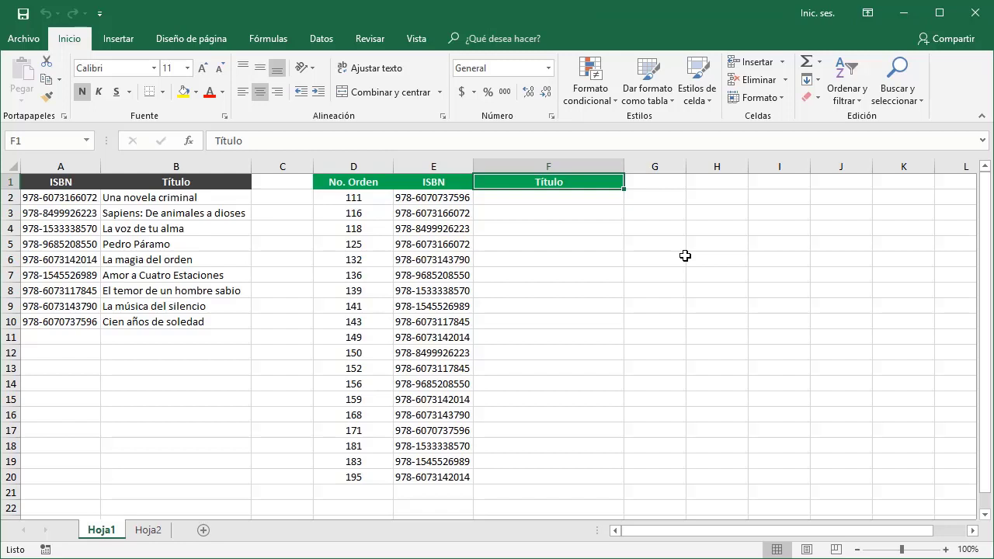
- Enter the exact-match lookup formula =BUSCARV(E2,A2:B10,2,FALSO) in cell F2 of the orders table
left_click(512, 200)
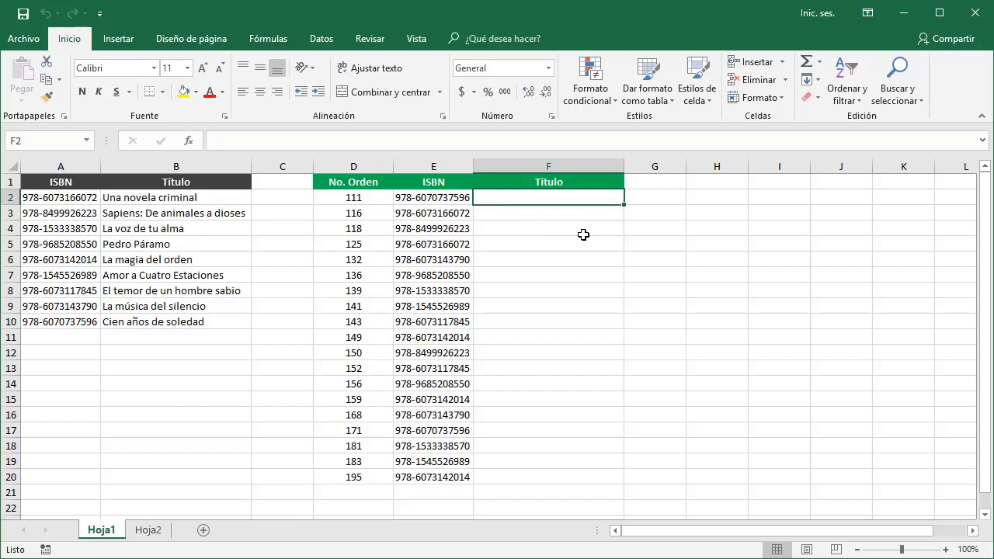
type("=BUS")
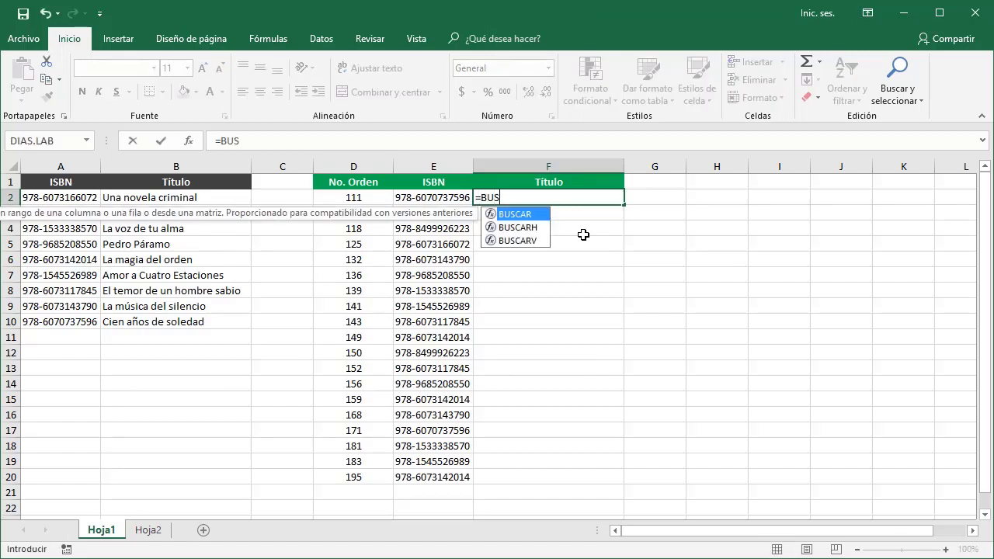
double_click(532, 240)
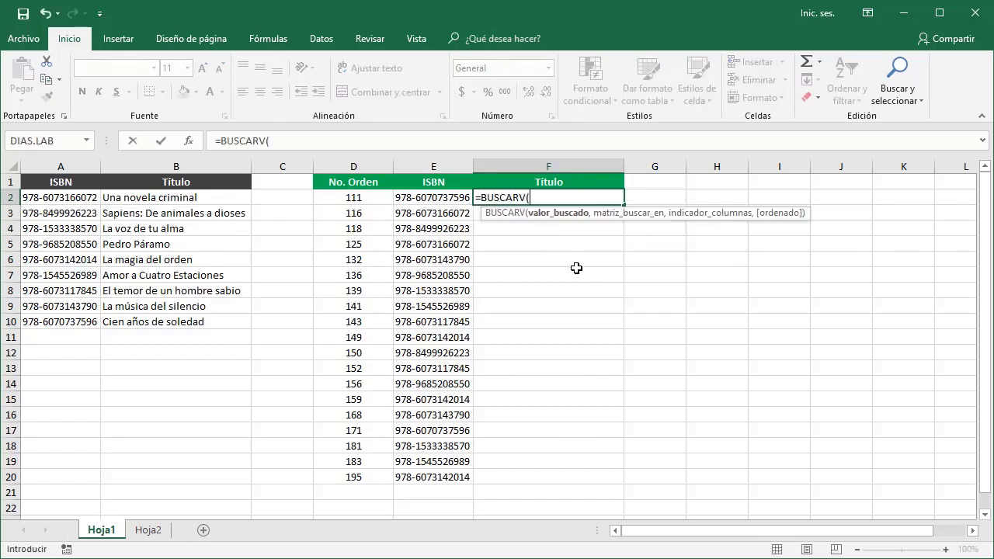
type("E2")
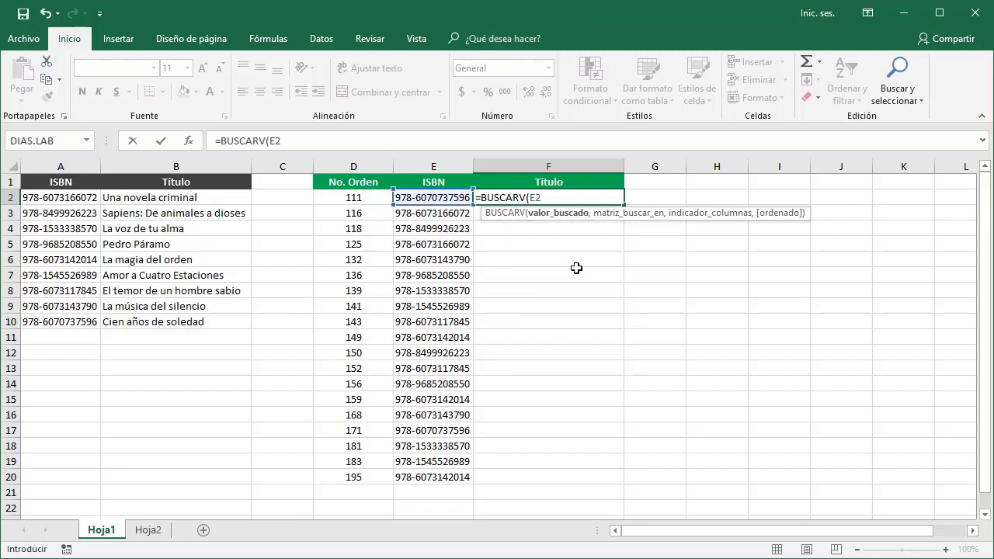
type(",")
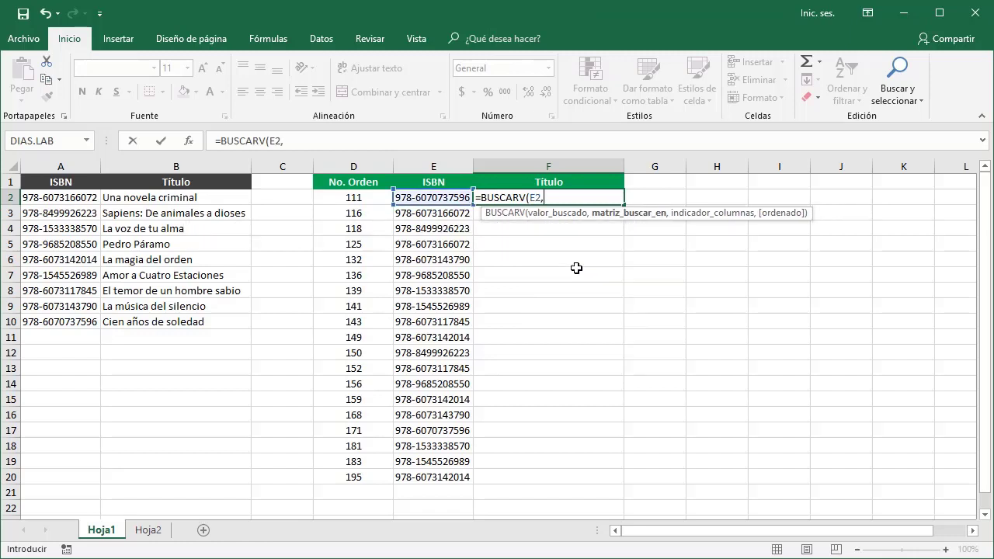
left_click_drag(67, 198, 194, 321)
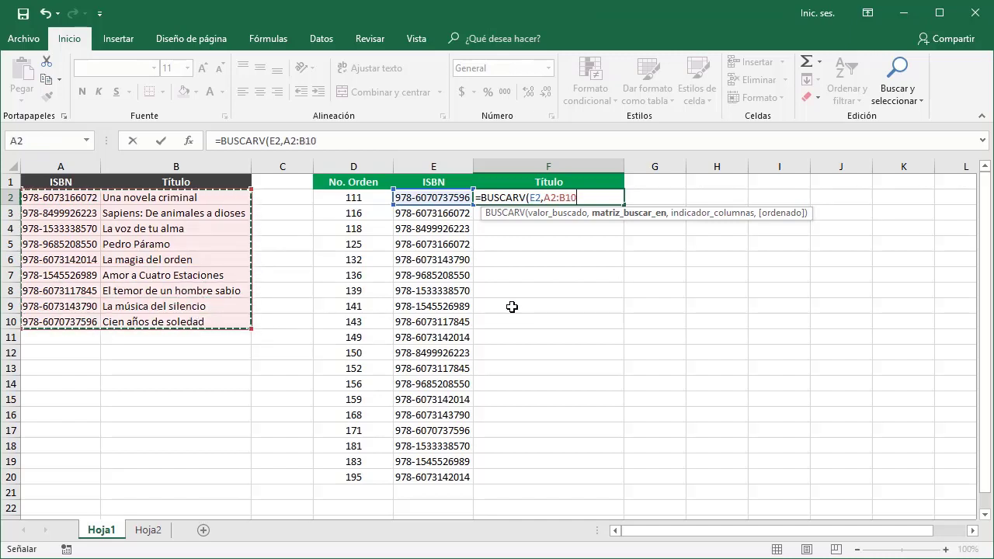
type(",")
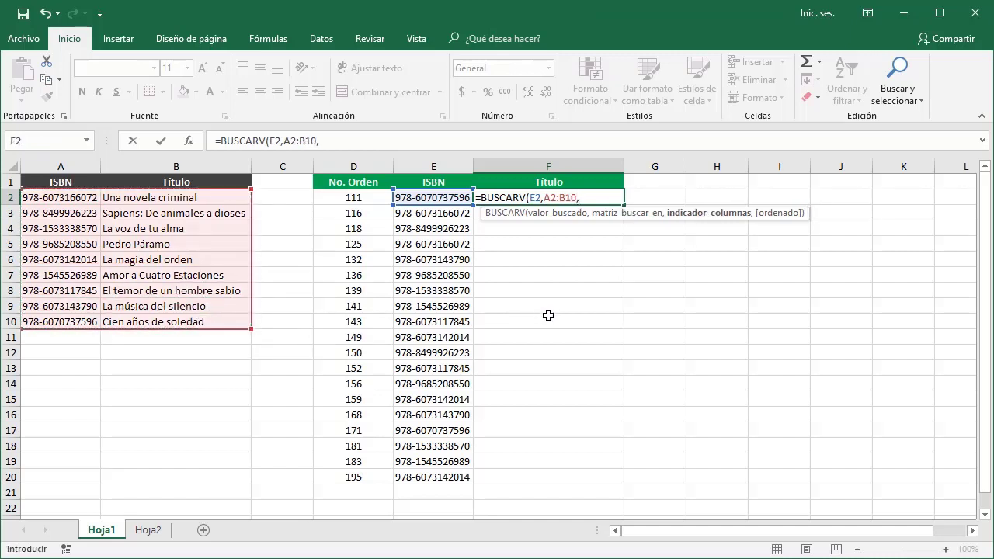
type("2,")
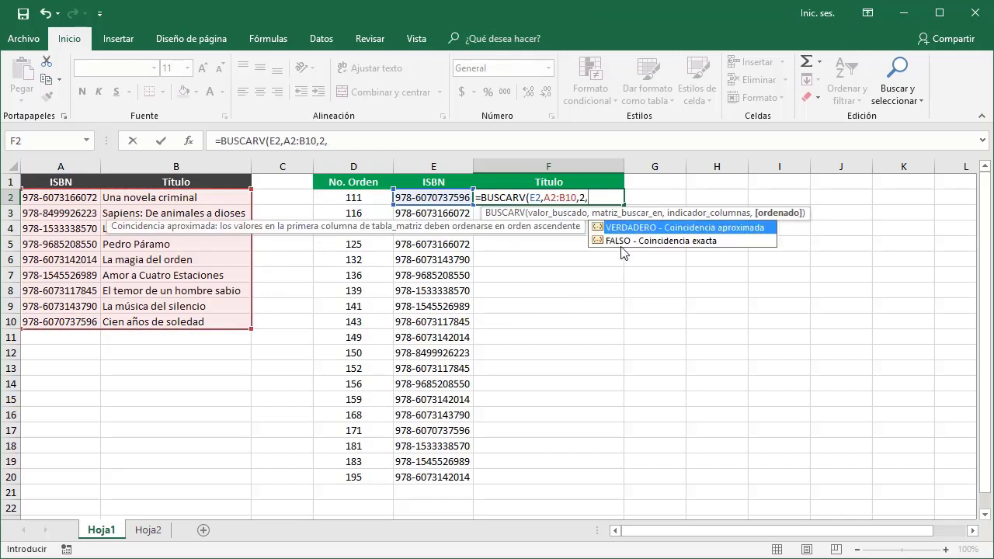
double_click(621, 241)
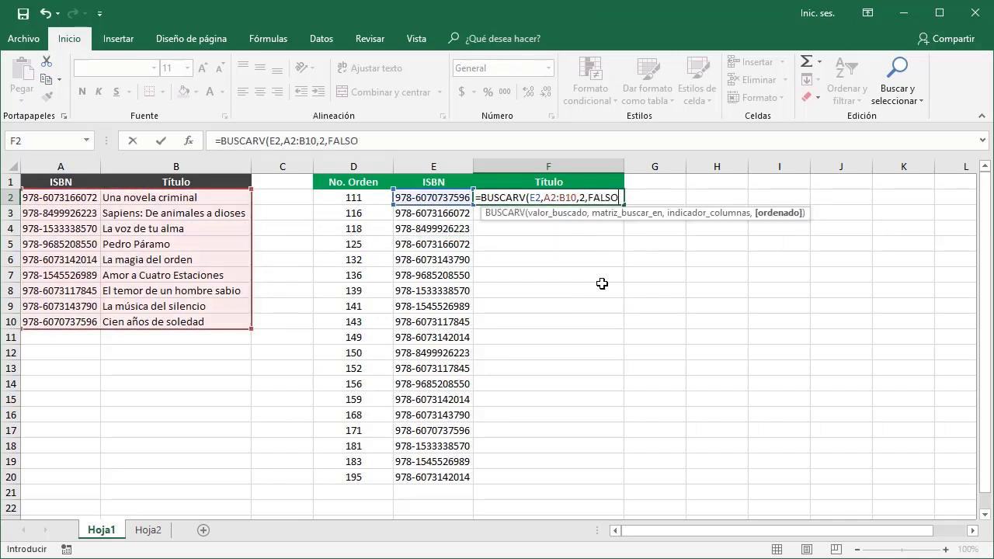
type(")")
key("Return")
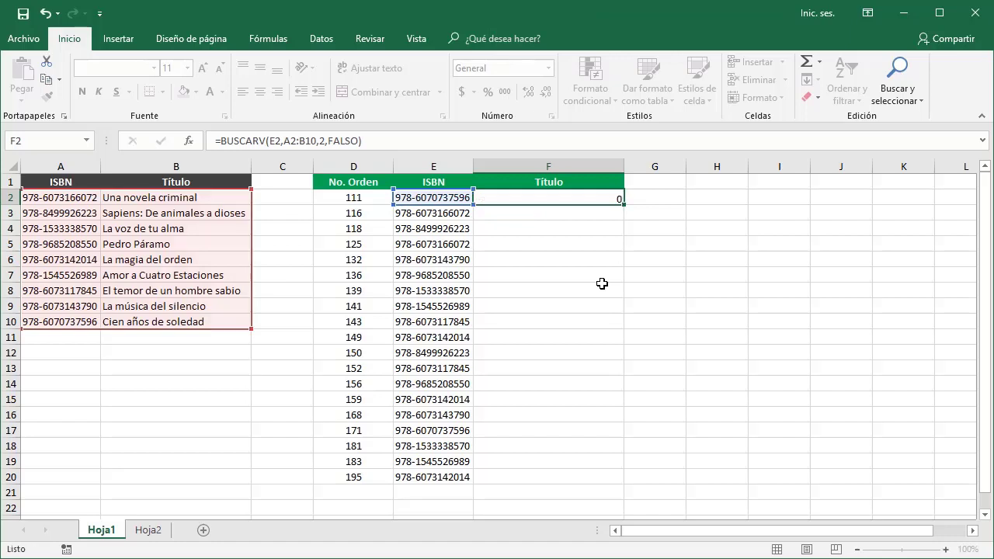
- Fill the lookup formula from F2 down through F20
left_click(512, 199)
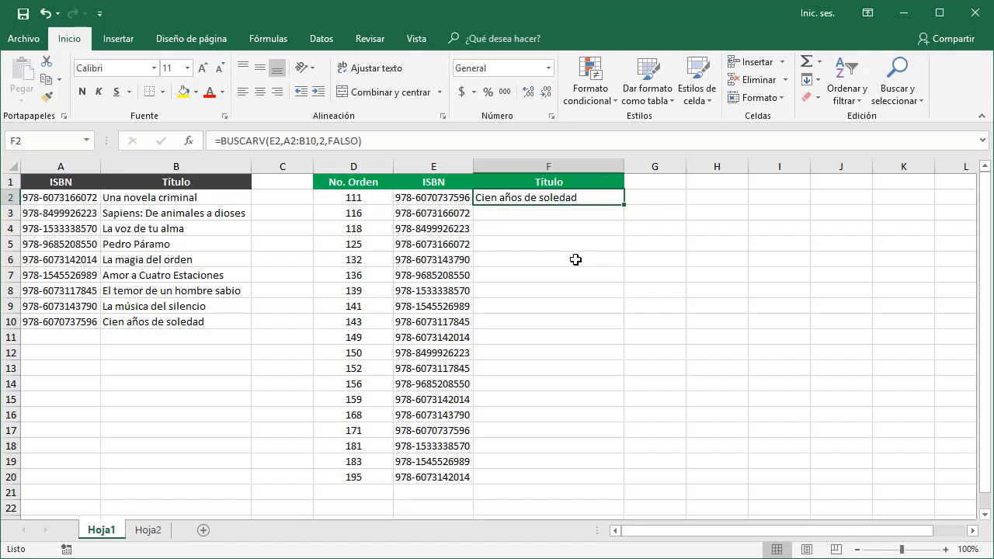
left_click_drag(624, 205, 637, 484)
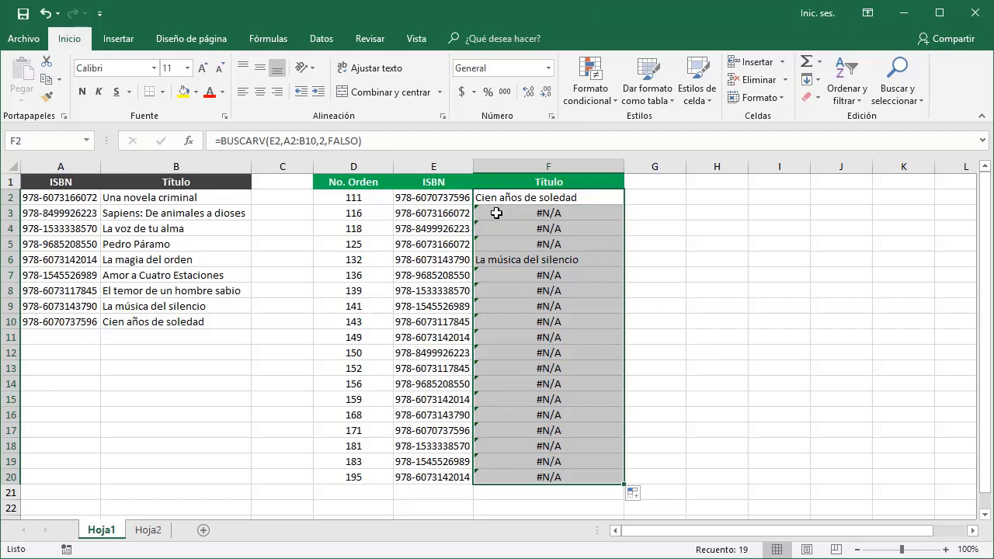
- Compare the ISBN in E3 with the book list and examine the ranges referenced by the formulas in F3, F4 and F6
left_click(460, 215)
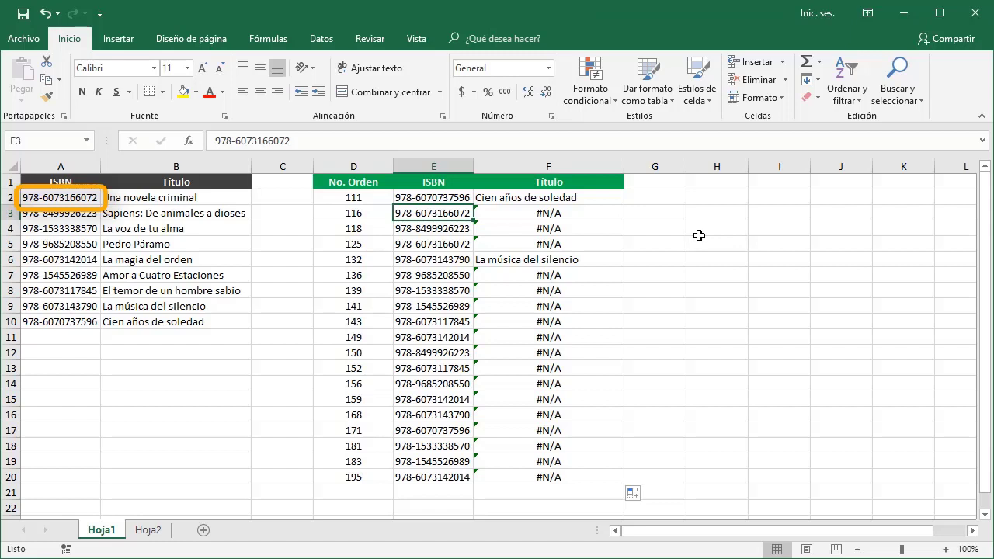
left_click(598, 215)
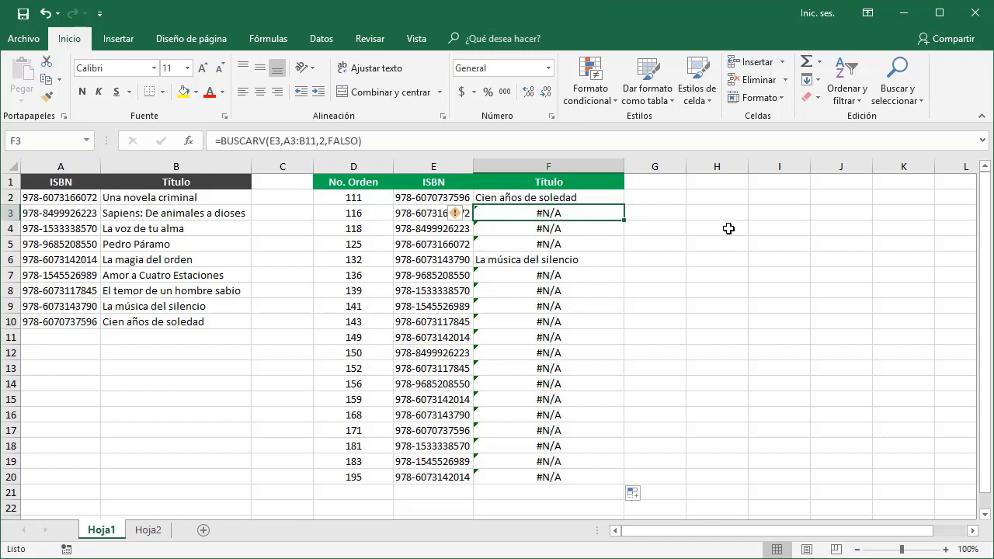
key("F2")
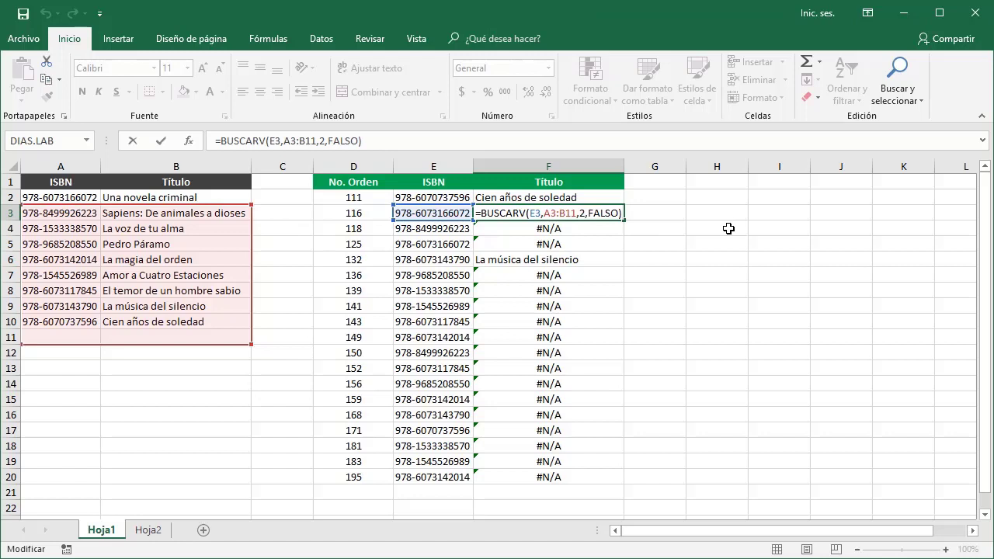
key("ctrl+Return")
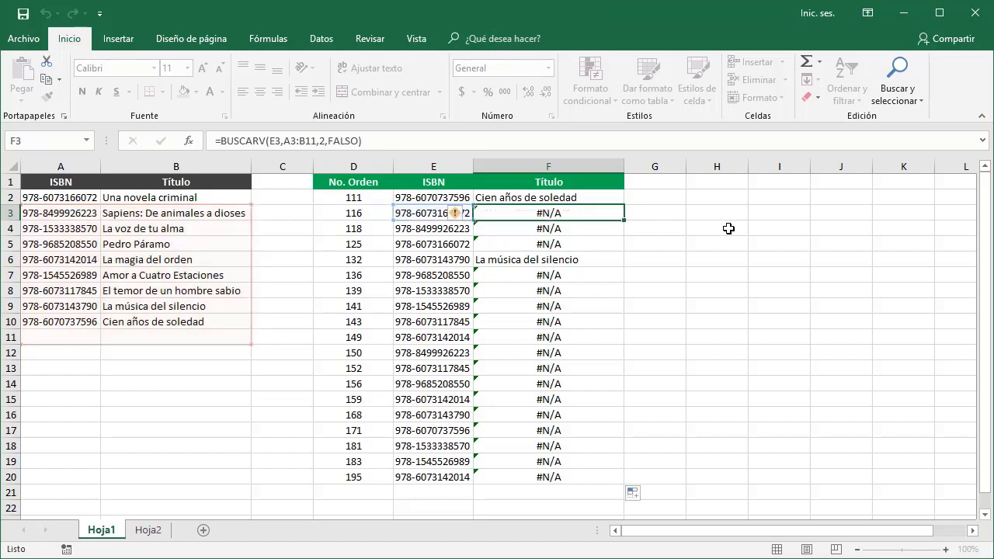
left_click(600, 232)
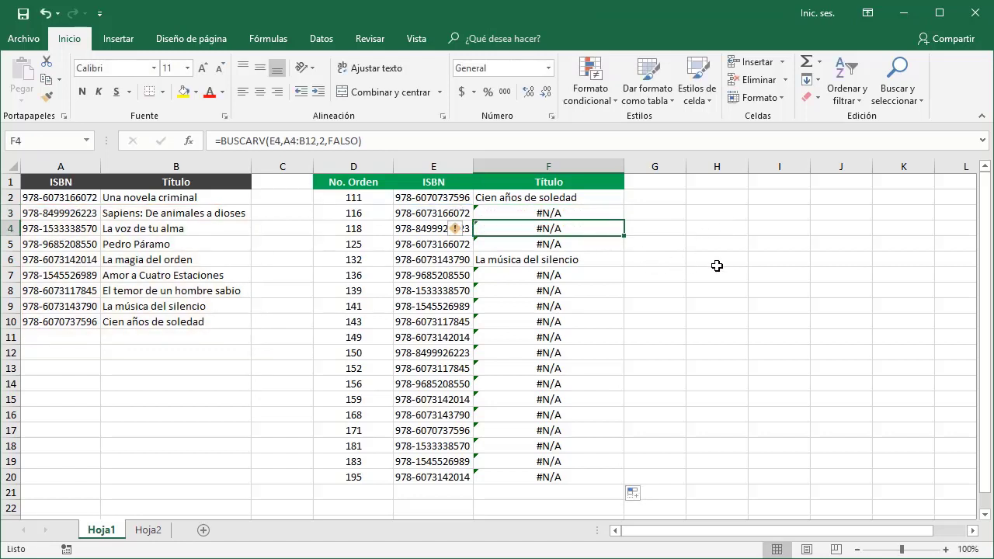
key("F2")
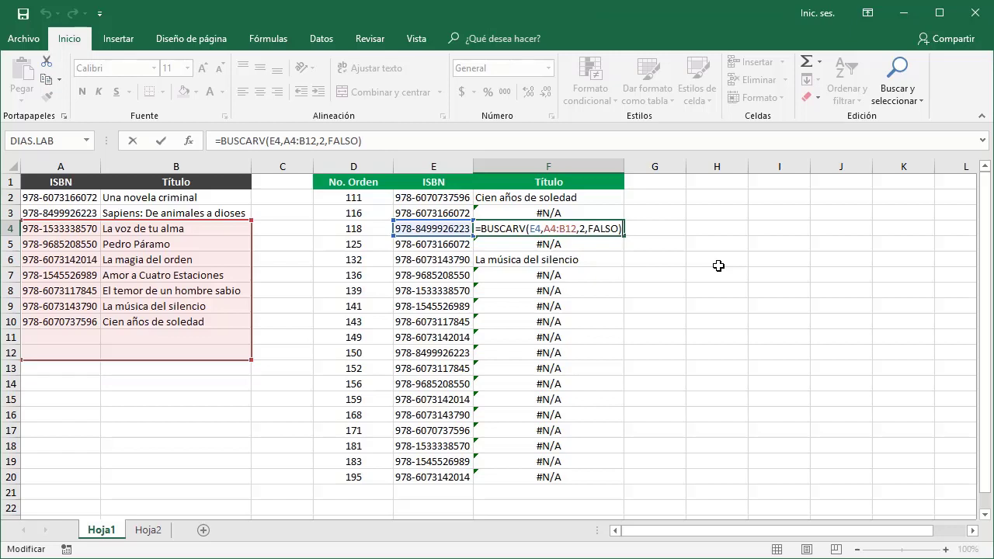
key("ctrl+Return")
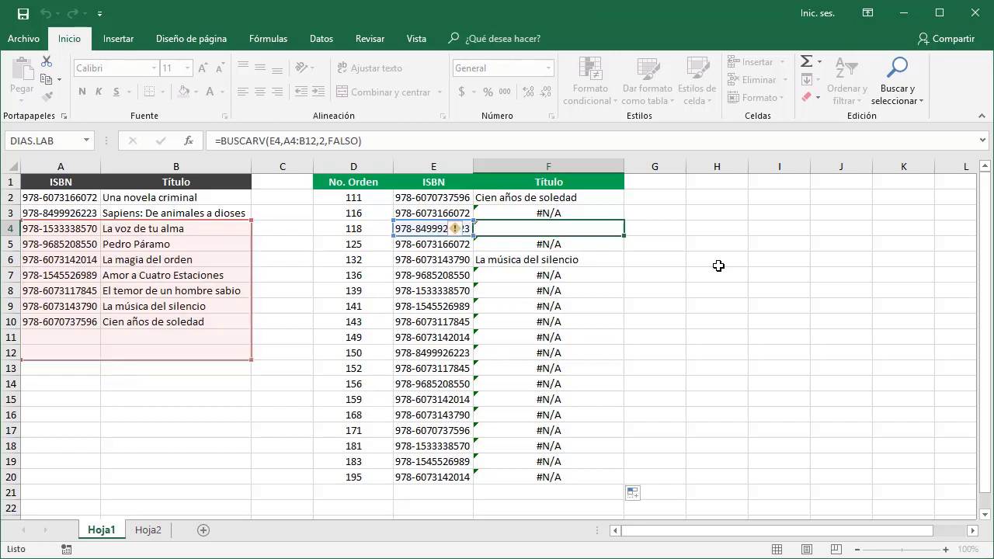
left_click(604, 263)
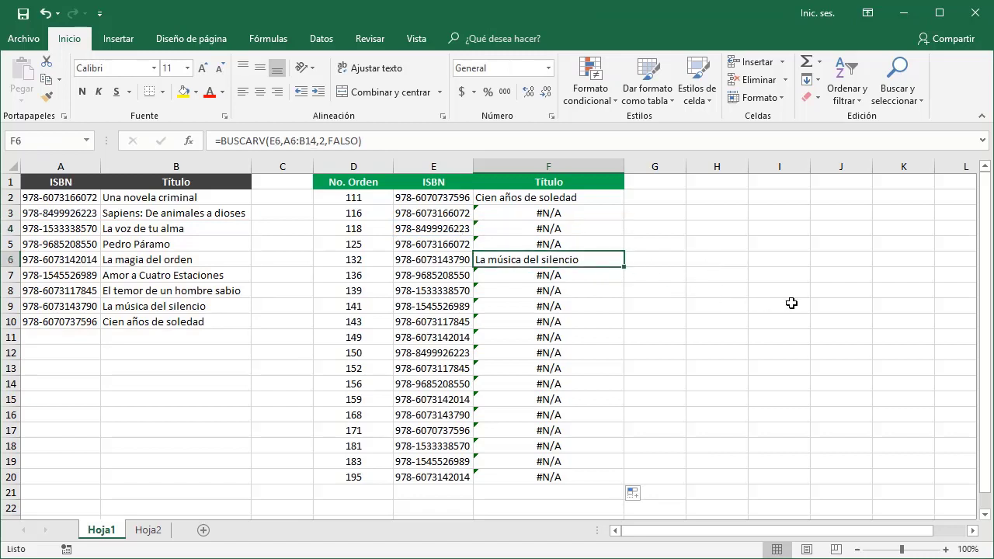
key("F2")
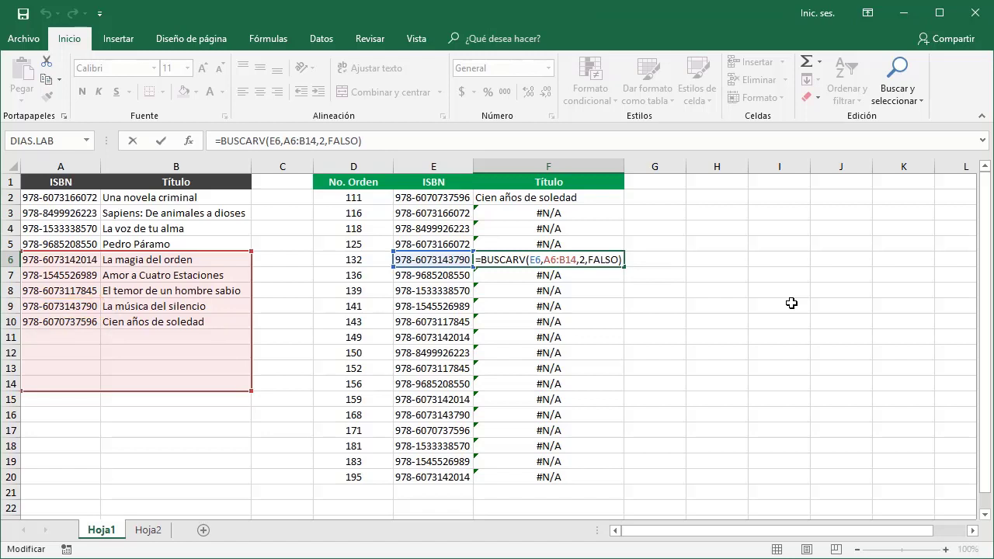
key("ctrl+Return")
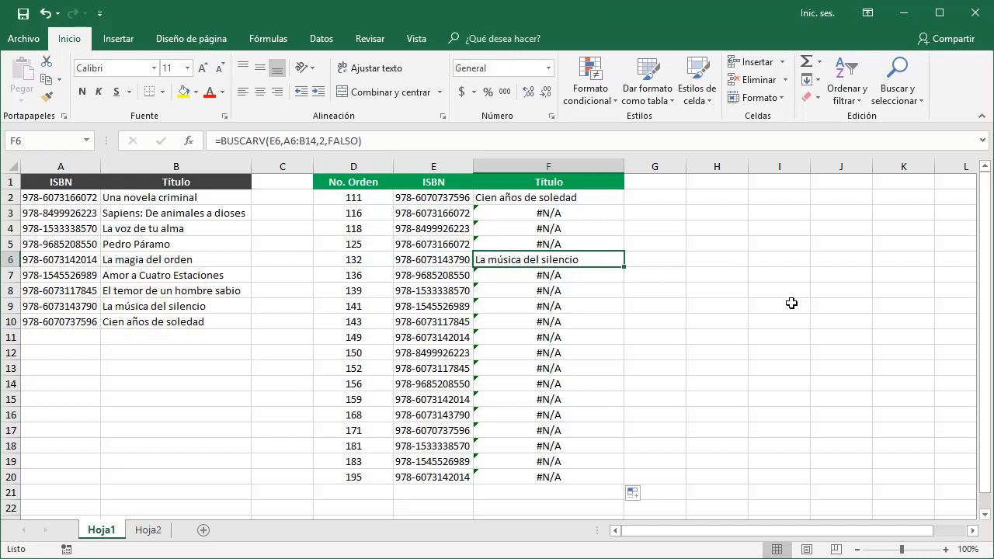
- Examine the search range in each copied lookup formula in F8 through F13
left_click(574, 291)
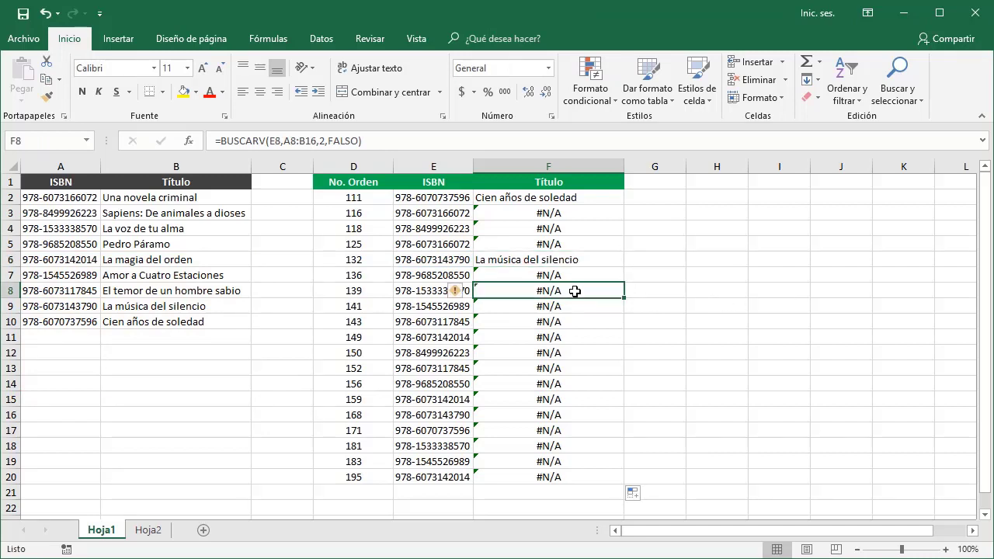
left_click(585, 308)
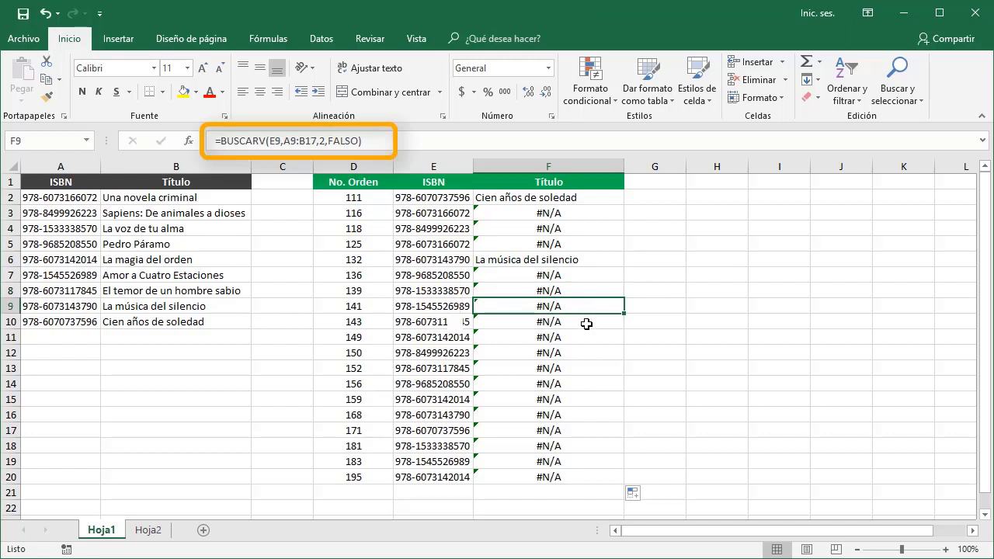
left_click(586, 324)
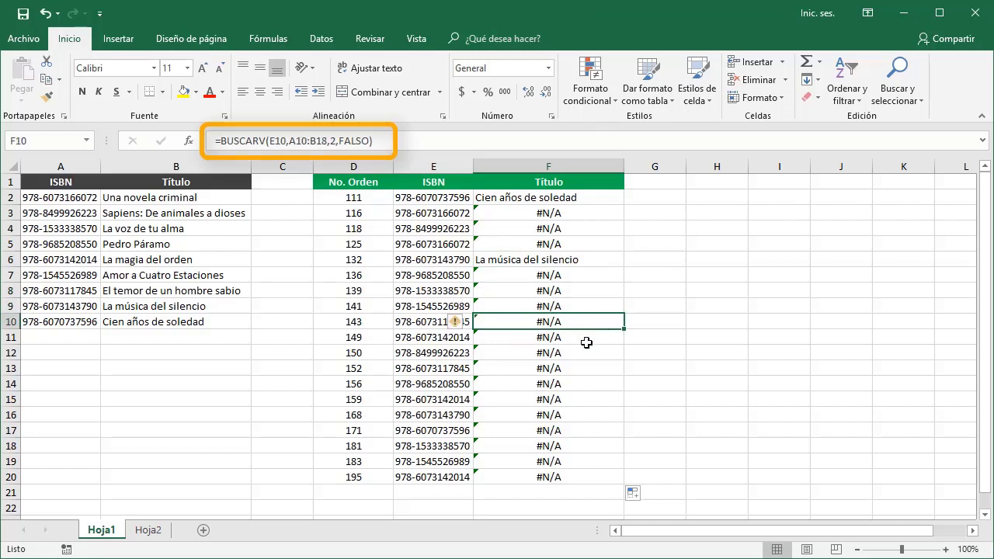
left_click(587, 343)
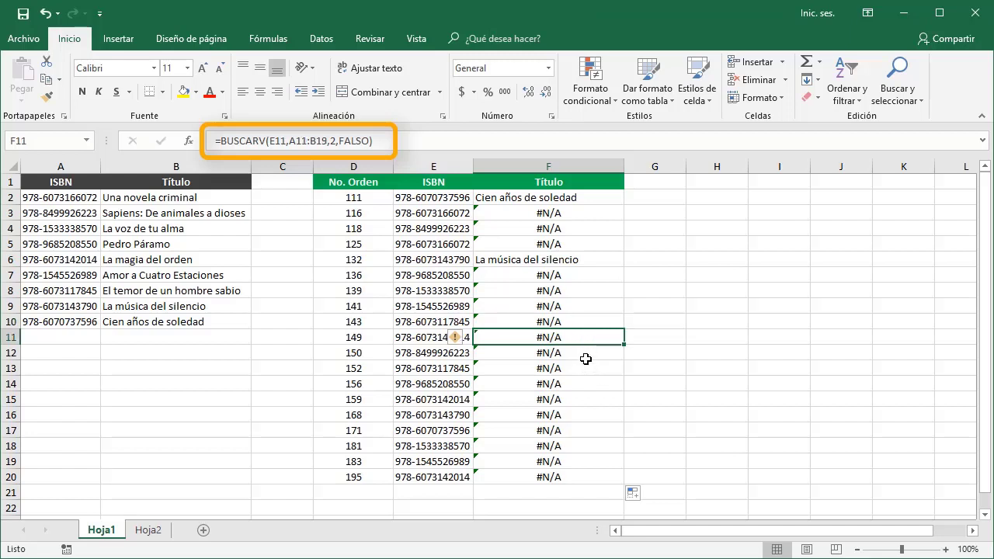
left_click(583, 355)
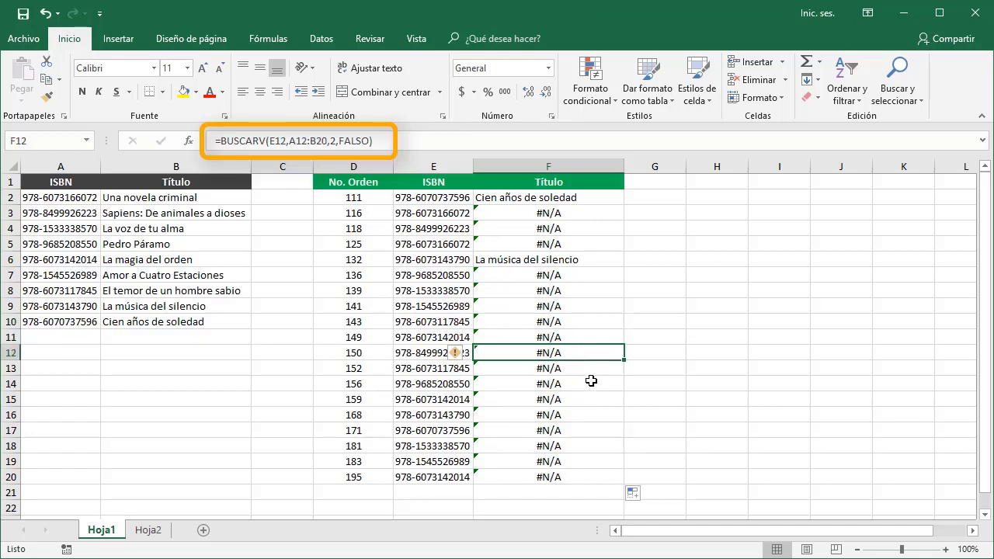
left_click(582, 368)
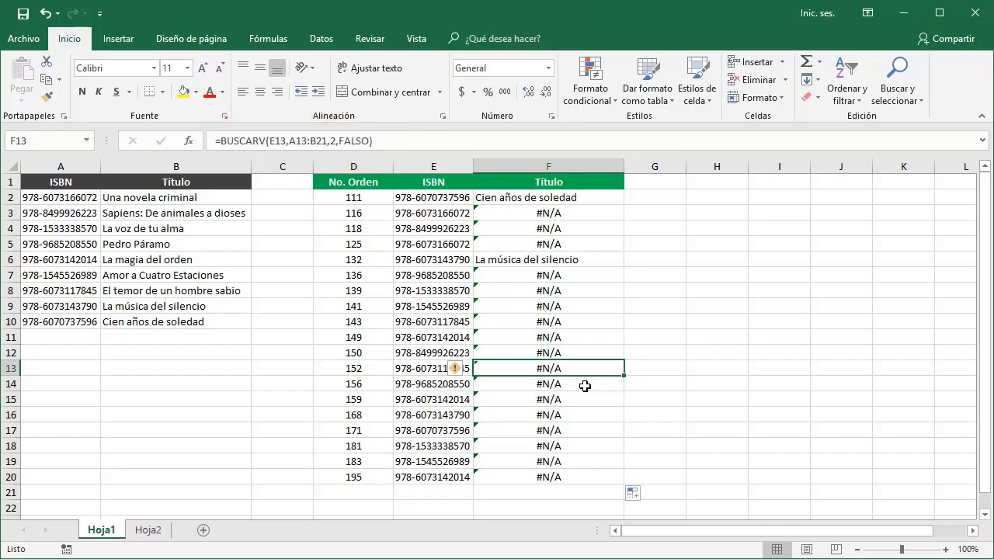
- On sheet Hoja2, enter the exact-match formula =BUSCARV(E2,$A$2:$B$10,2,FALSO) with an absolute search range in cell F2
left_click(155, 529)
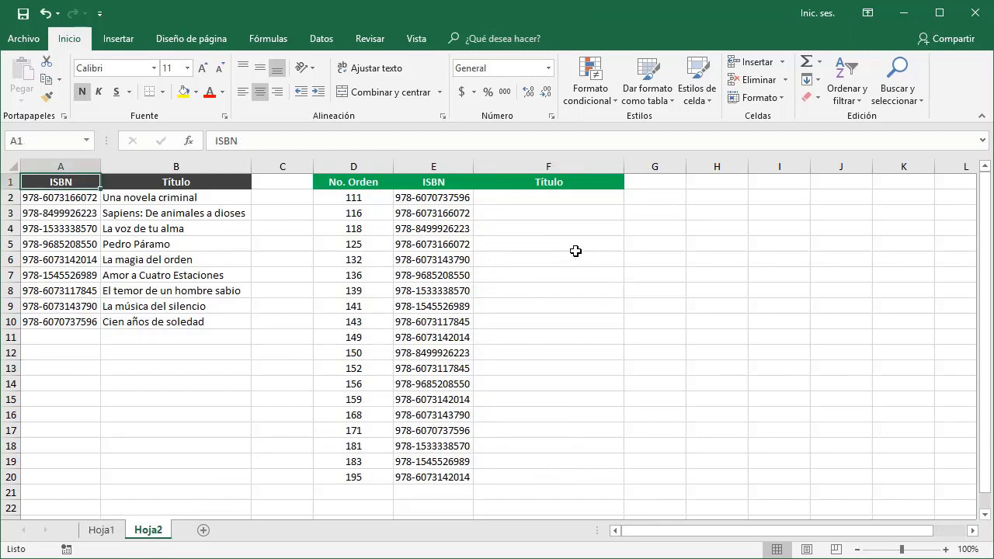
left_click(532, 200)
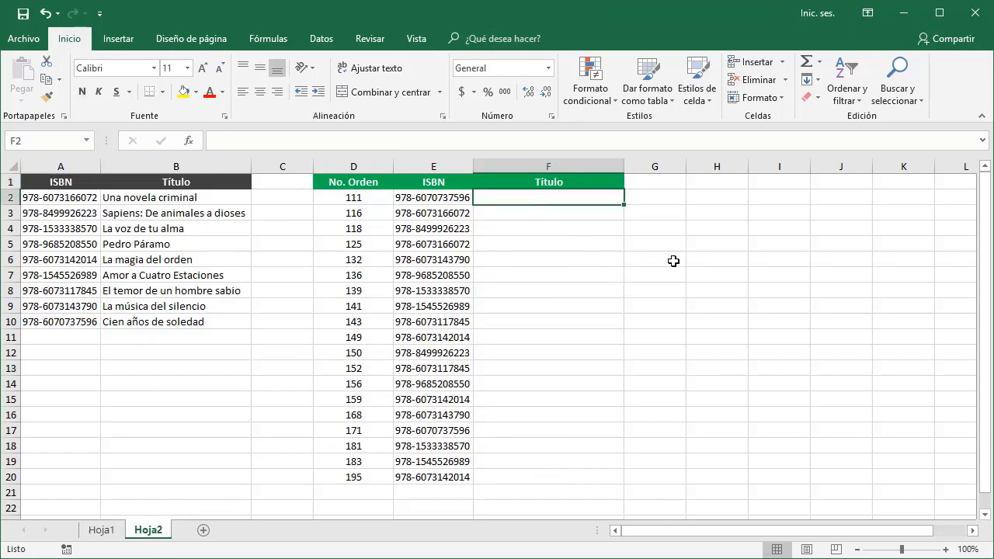
type("=BUS")
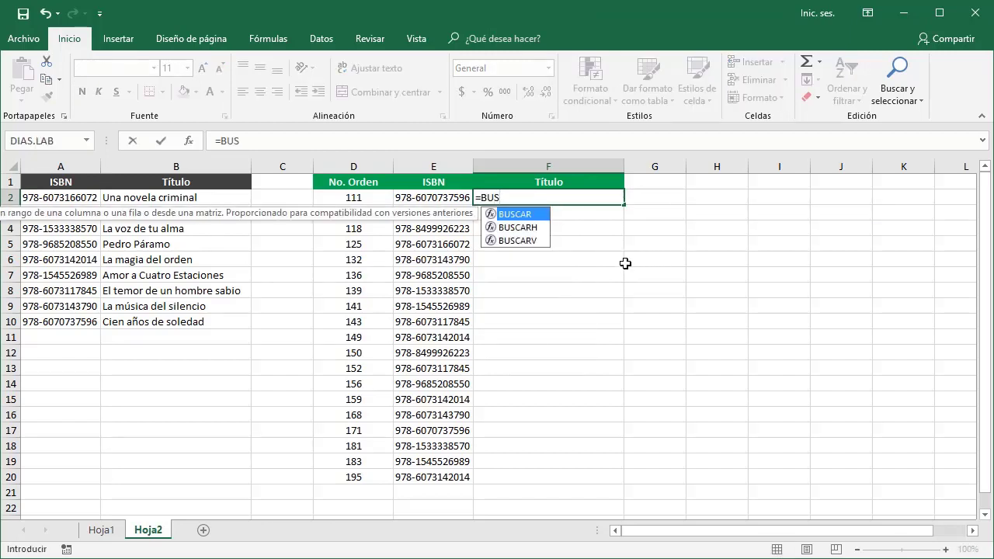
double_click(522, 241)
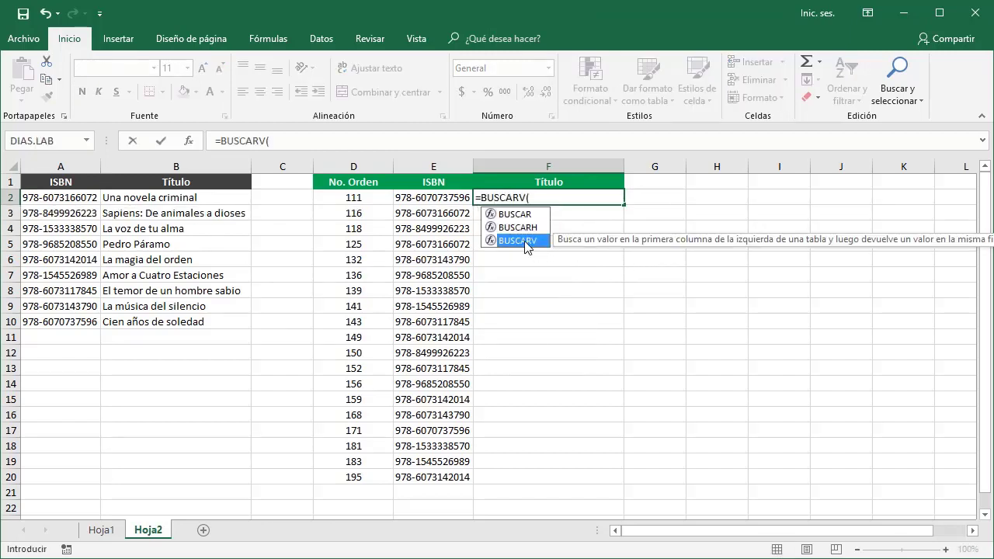
type("E2")
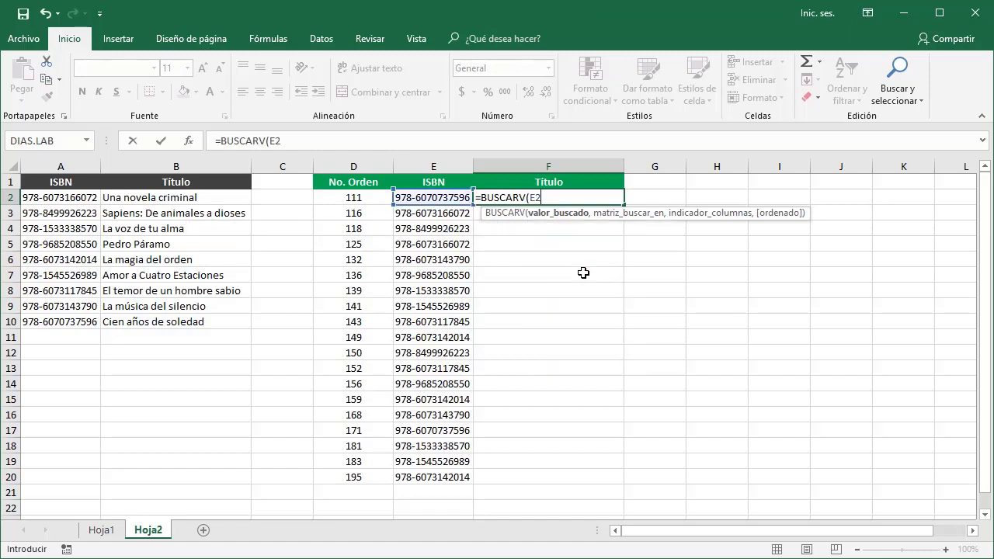
type(",")
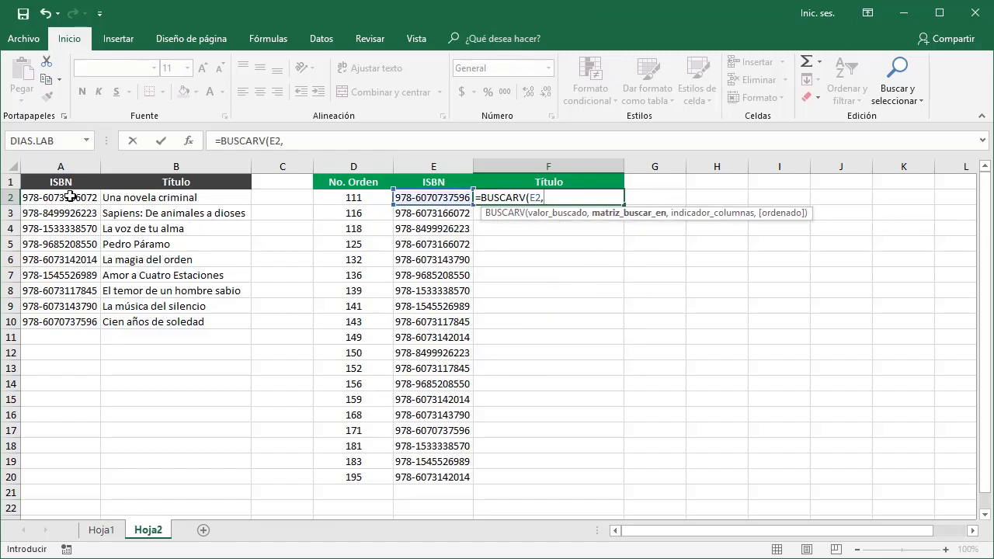
left_click_drag(70, 196, 167, 322)
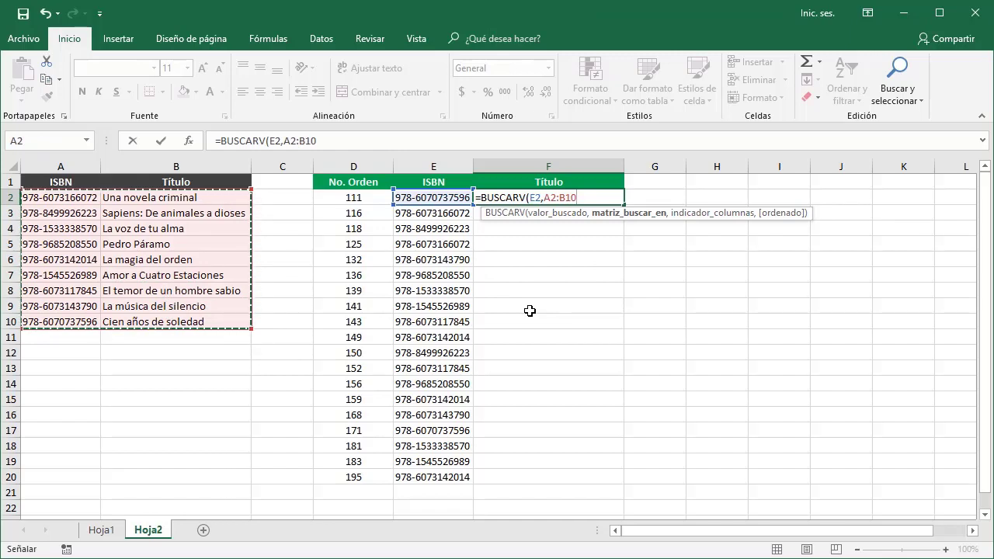
key("F4")
type(",")
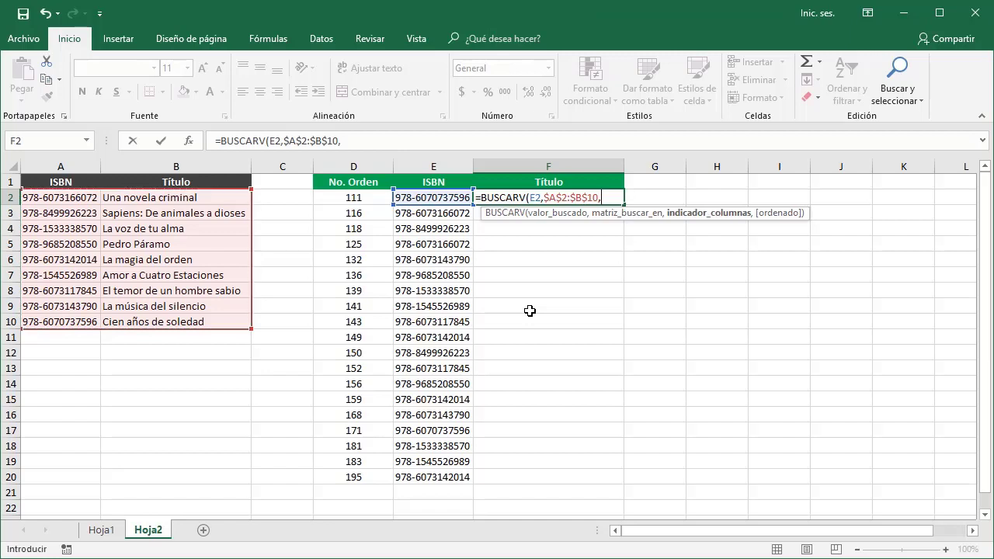
type("2,")
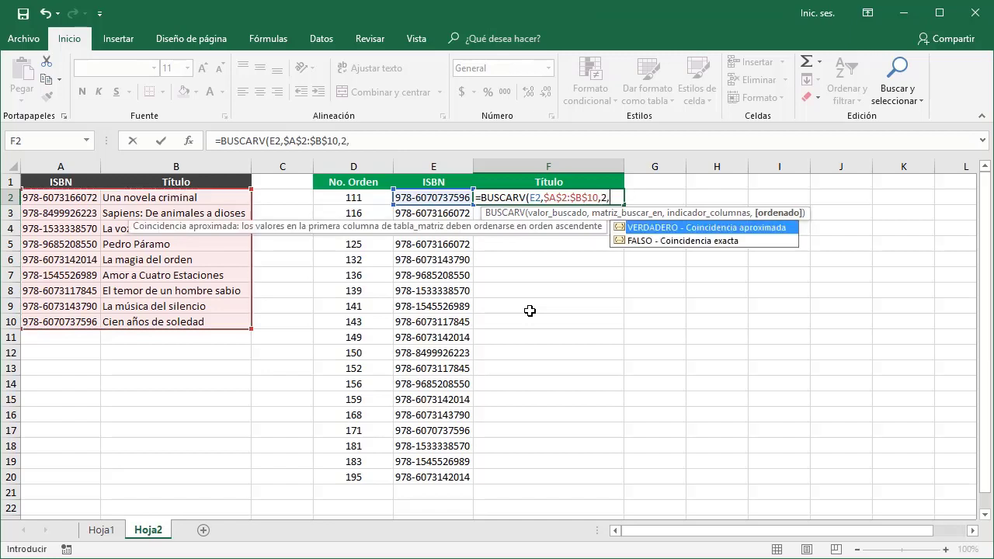
double_click(648, 242)
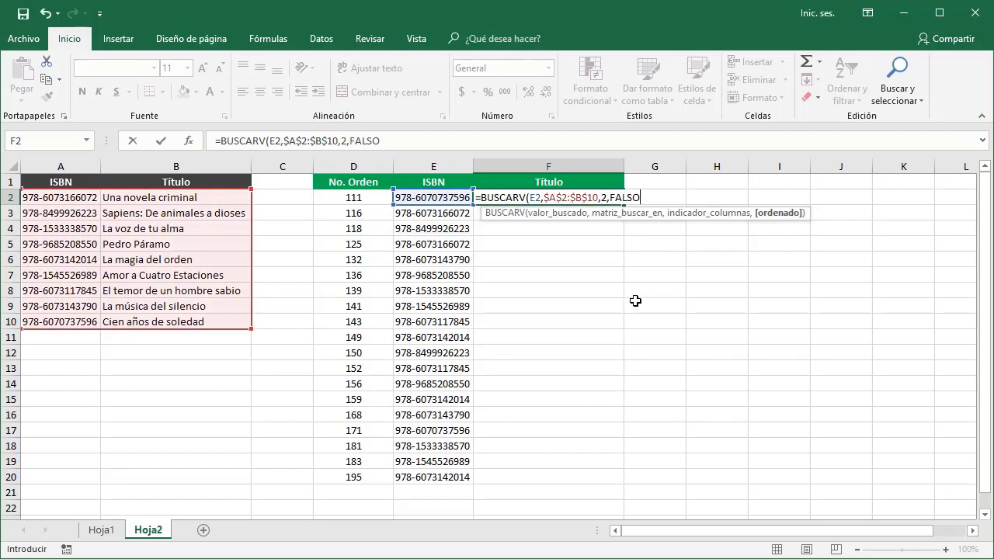
type(")")
key("Return")
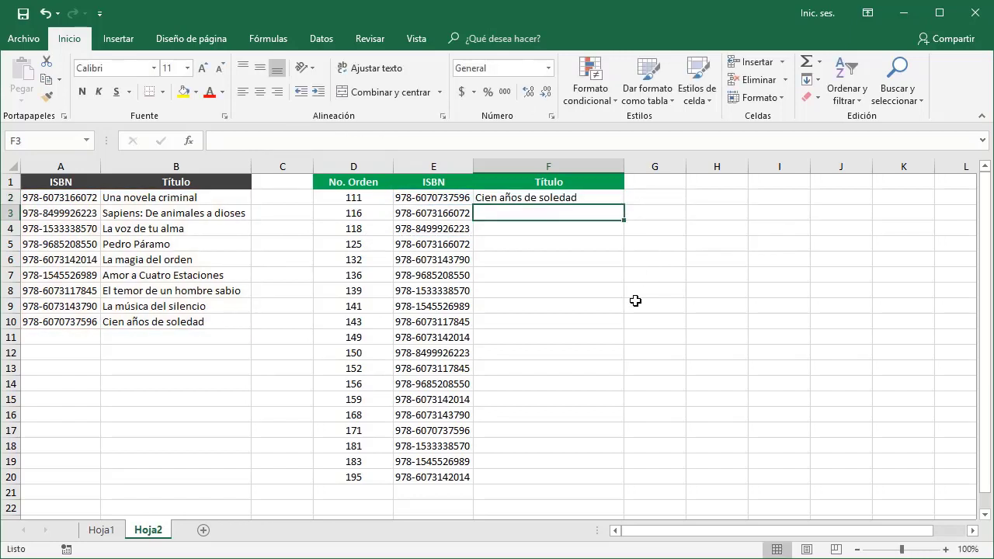
- Fill the absolute-range lookup formula from F2 down to F20 on Hoja2
left_click(498, 197)
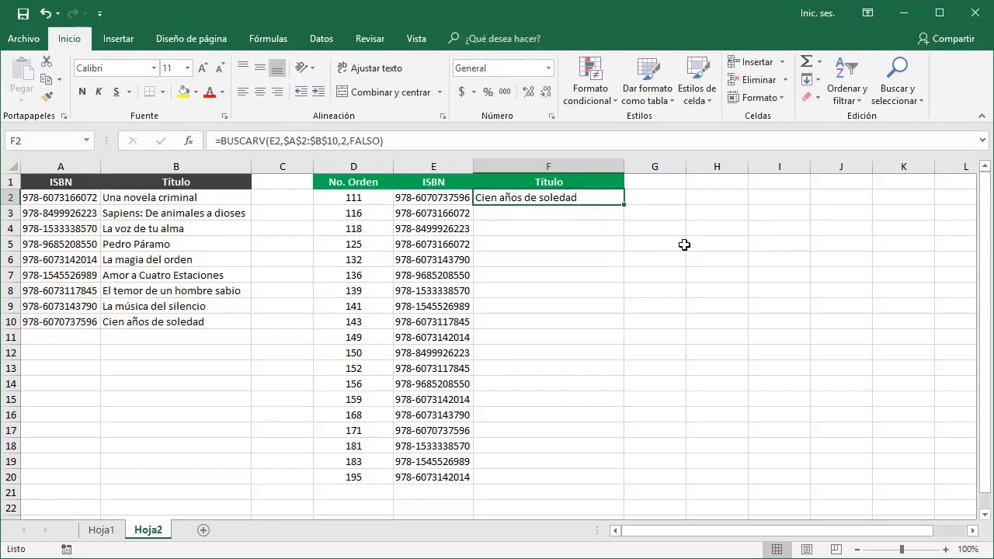
double_click(624, 206)
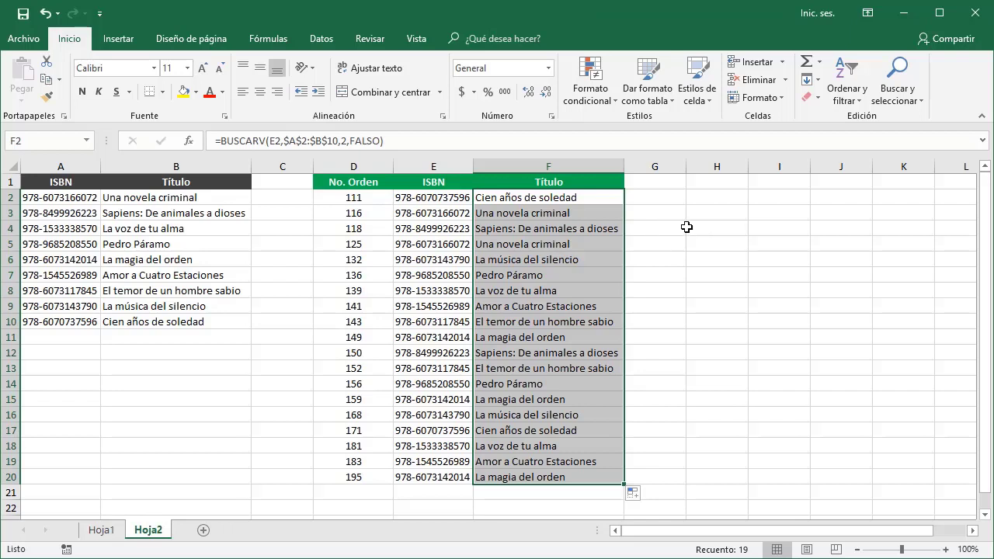
- Examine the lookup value and search range in the copied formulas in F3 through F6
left_click(583, 213)
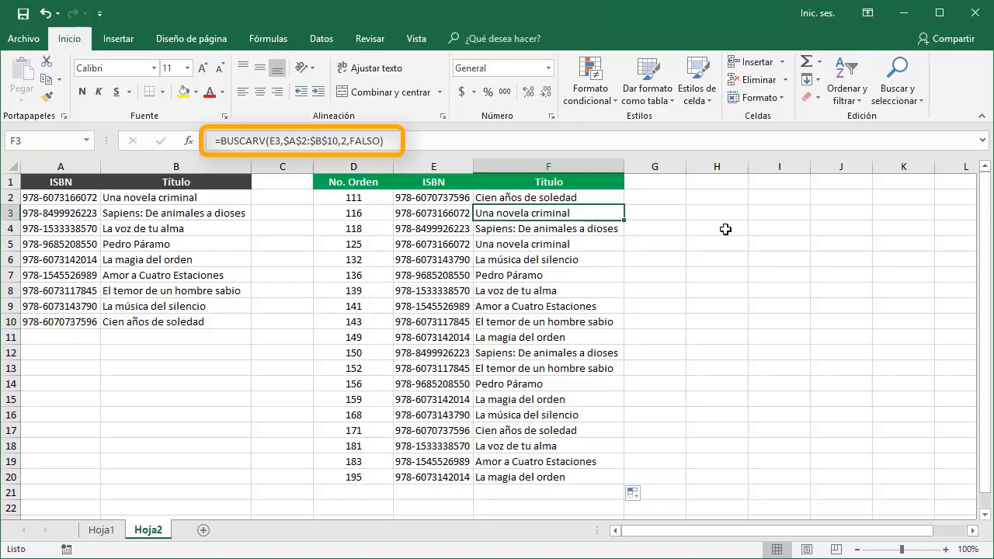
left_click(580, 229)
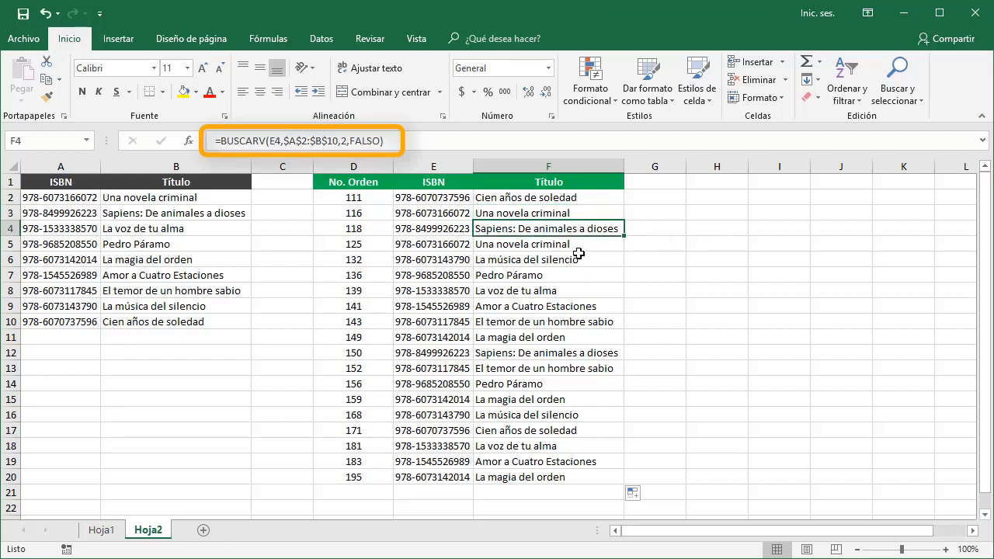
left_click(581, 245)
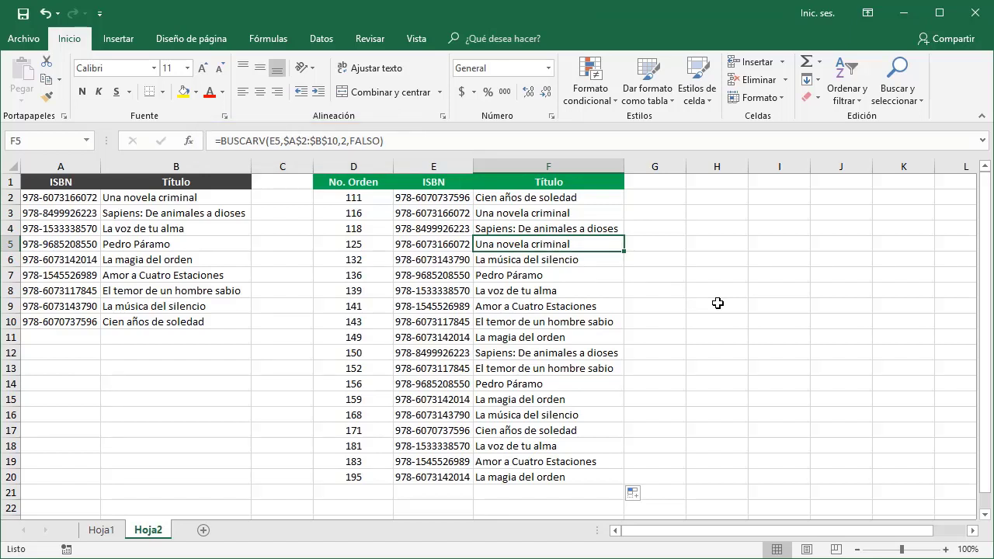
left_click(586, 262)
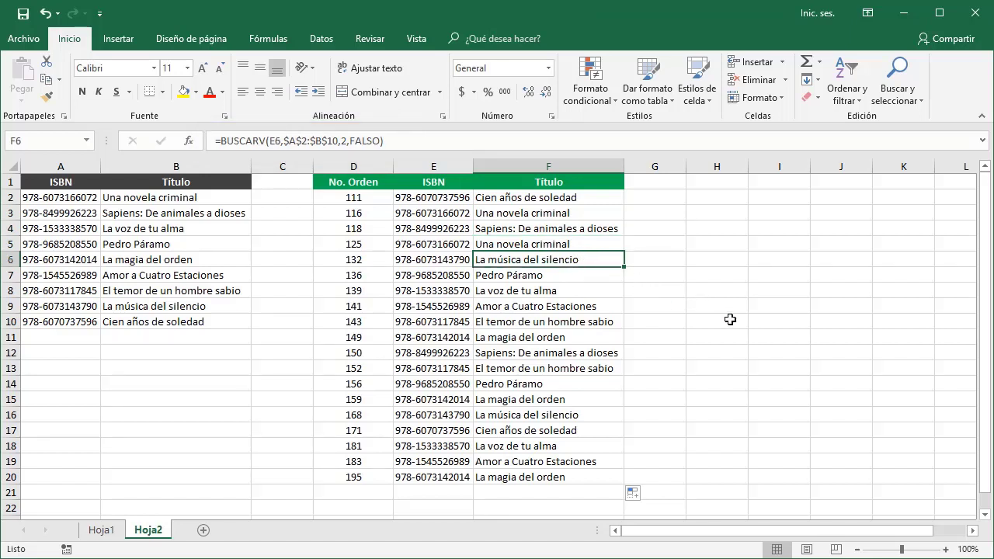